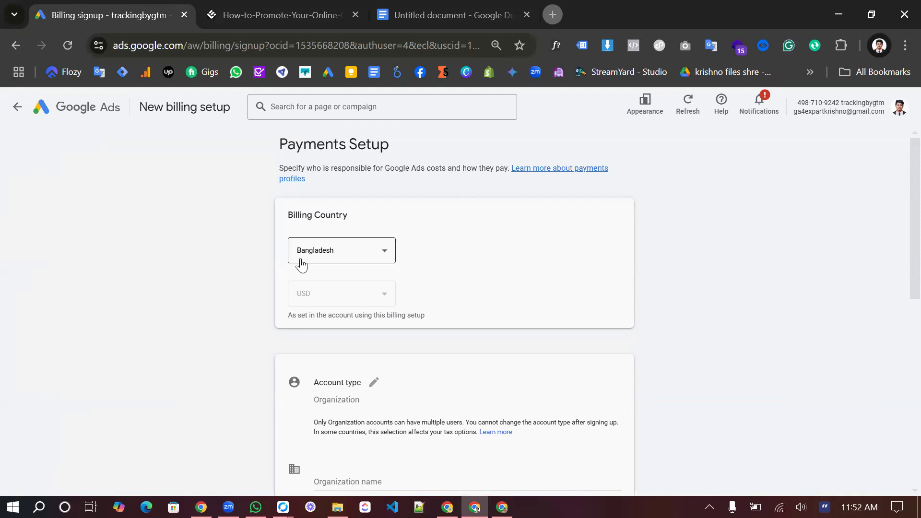
left_click(363, 257)
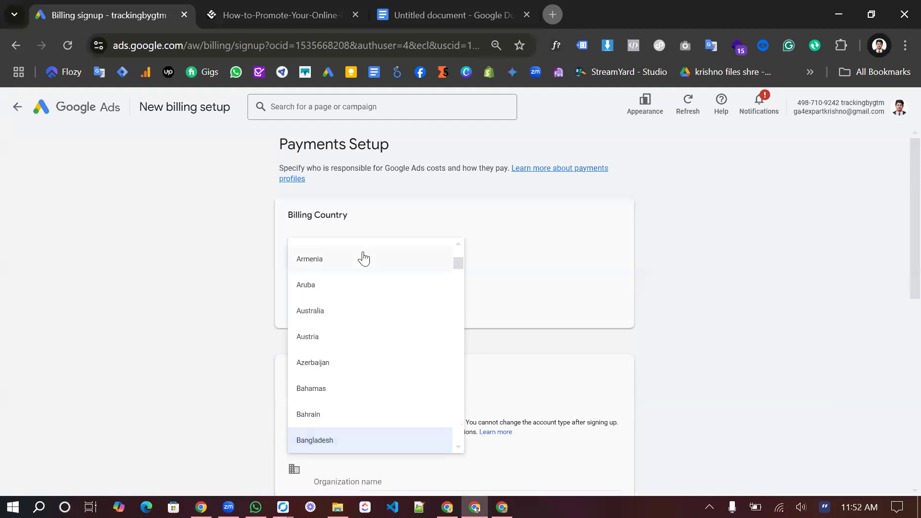
left_click(532, 313)
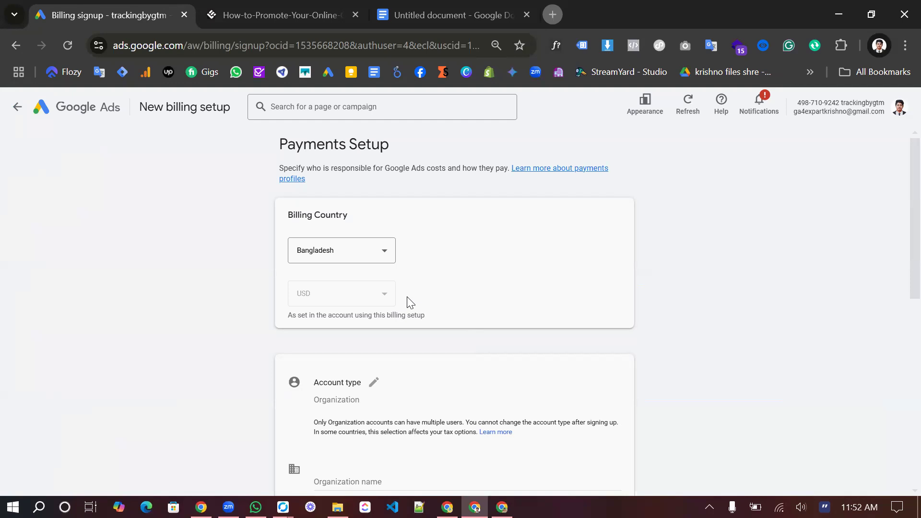
scroll(436, 295, "down", 1)
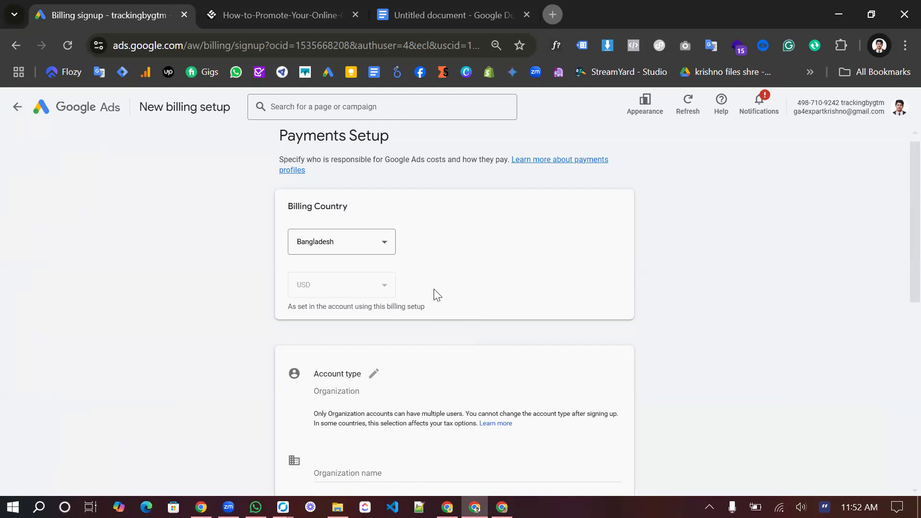
scroll(436, 295, "up", 1)
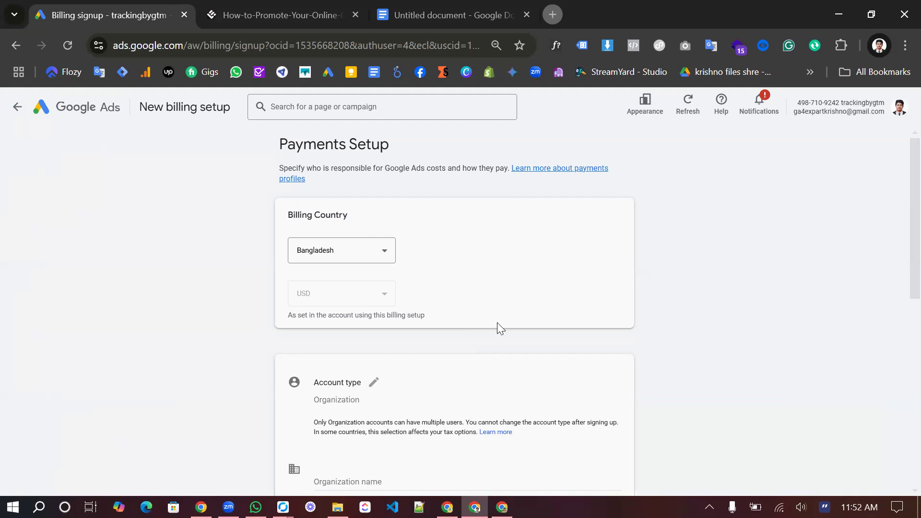
scroll(498, 326, "down", 3)
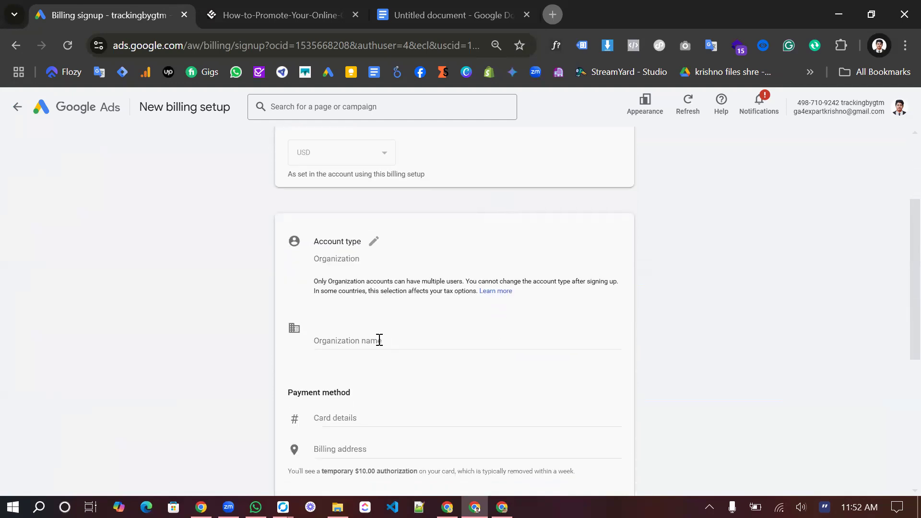
Step: Keep Organization selected in the Account type dropdown, with USD as currency
left_click(373, 240)
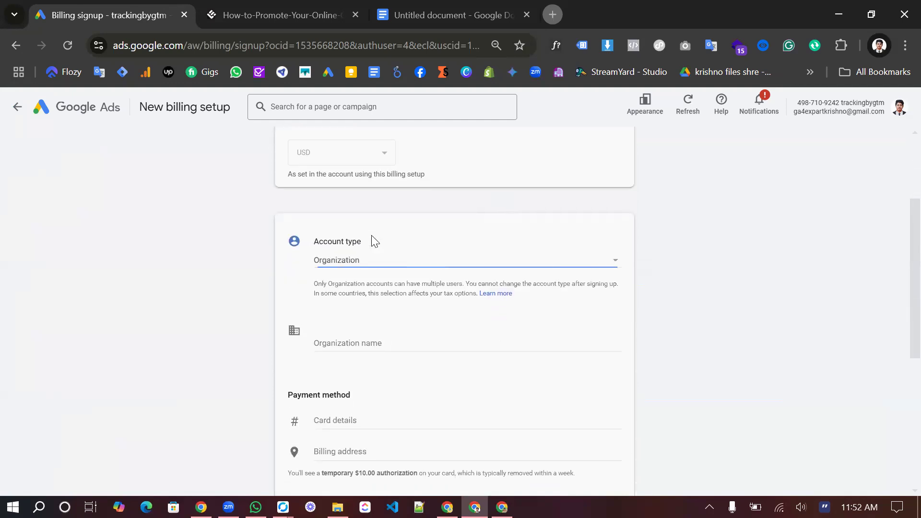
left_click(415, 266)
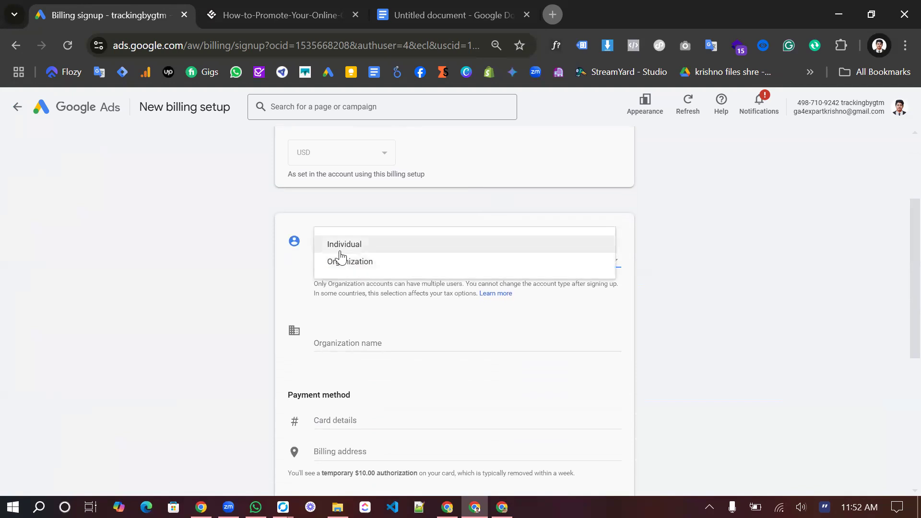
left_click(366, 262)
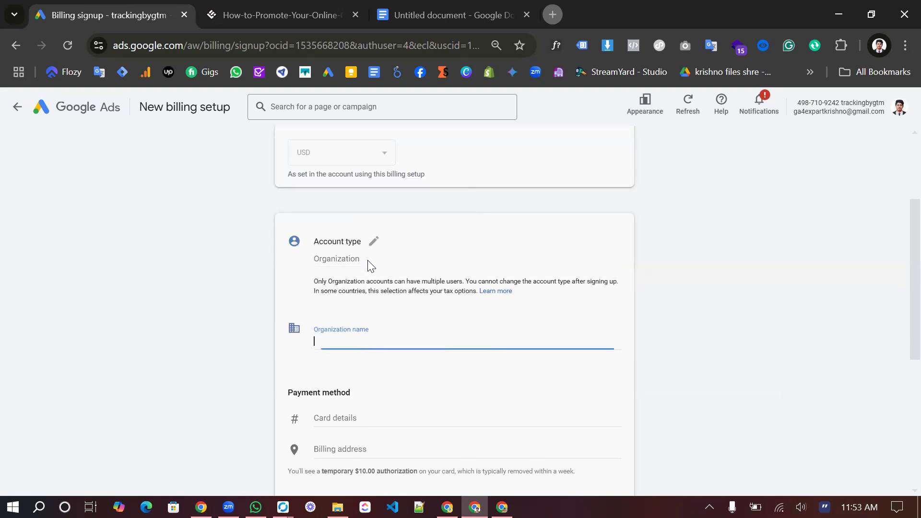
Step: Fill the organization name with the saved WebvisionsBD suggestion
left_click(328, 346)
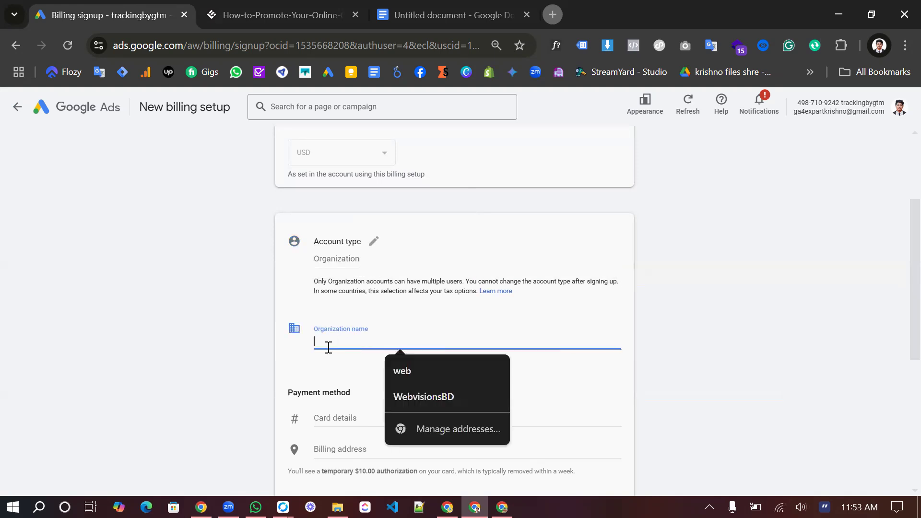
left_click(415, 392)
scroll(397, 294, "up", 1)
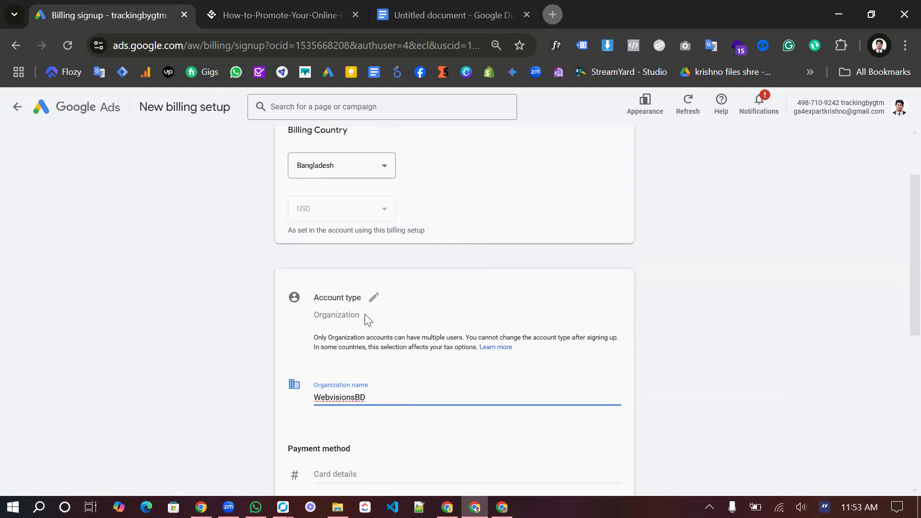
Step: Switch the account type to Individual
left_click(361, 321)
left_click(390, 316)
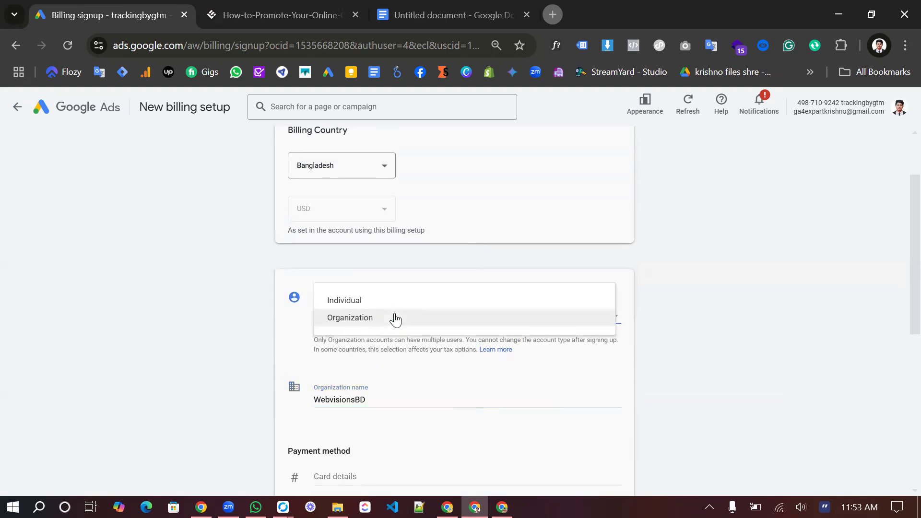
left_click(367, 301)
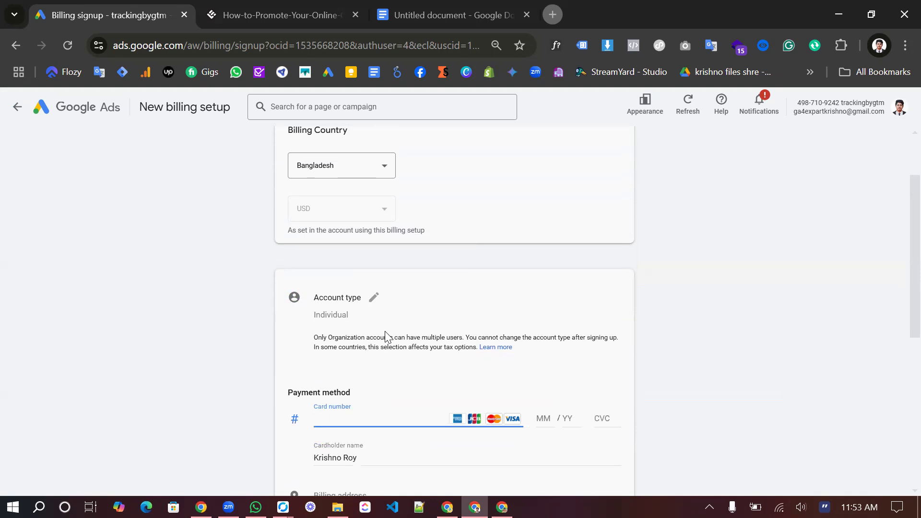
scroll(386, 335, "up", 1)
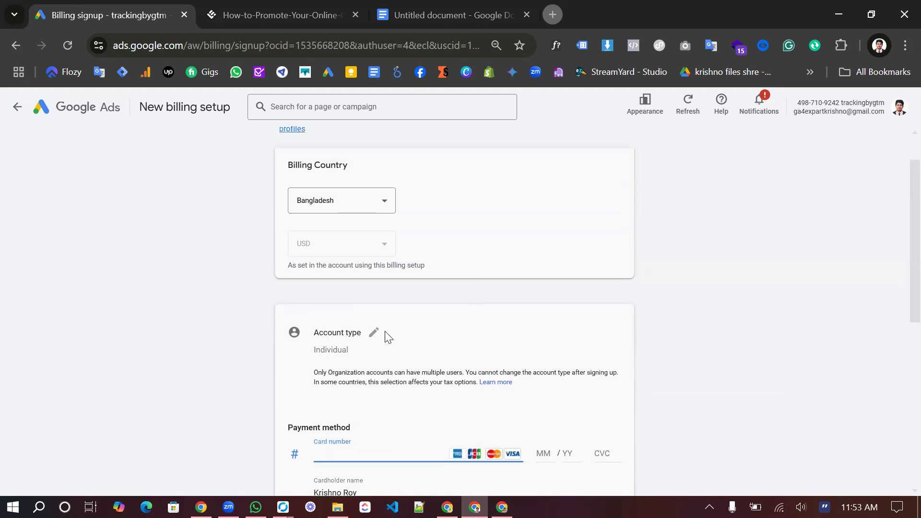
scroll(386, 333, "down", 1)
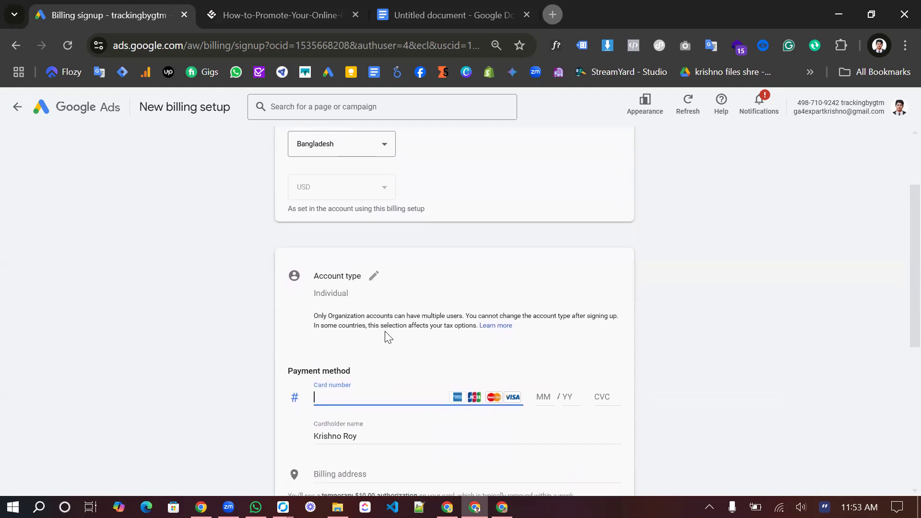
scroll(385, 330, "up", 1)
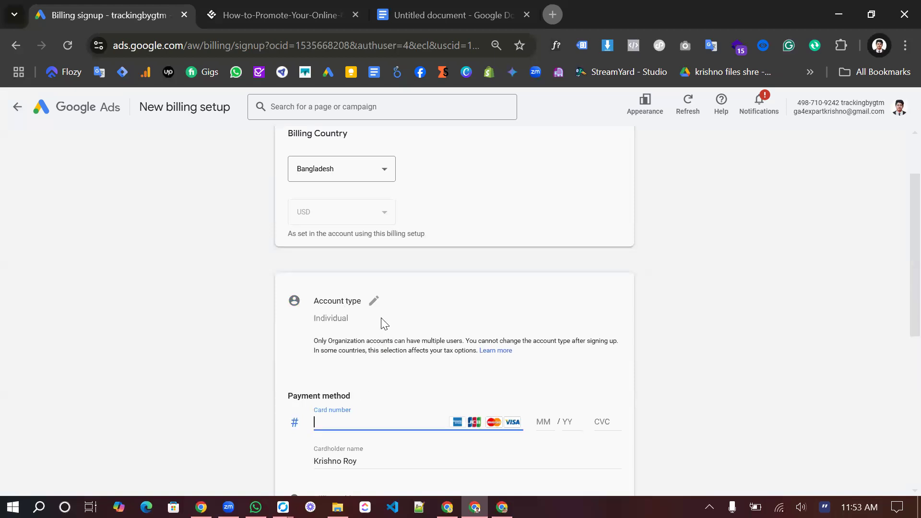
Step: Change the account type back to Organization
left_click(374, 302)
left_click(364, 328)
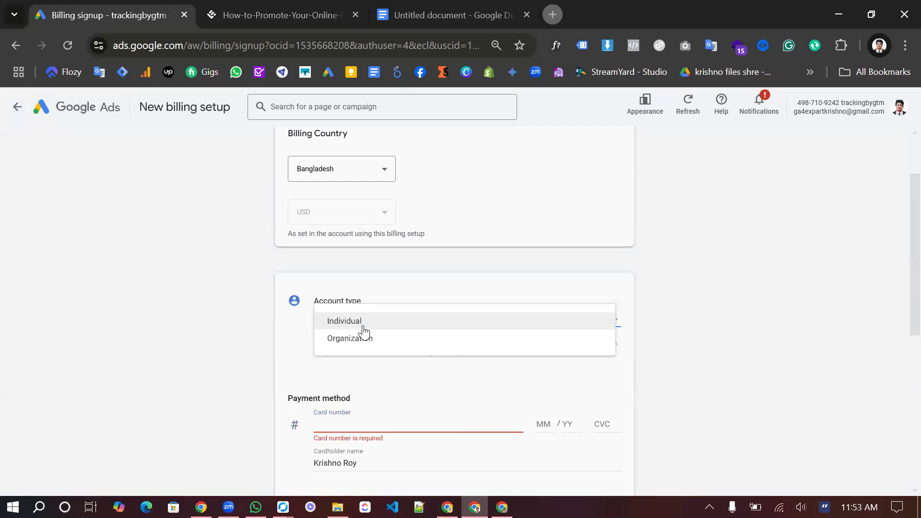
left_click(363, 339)
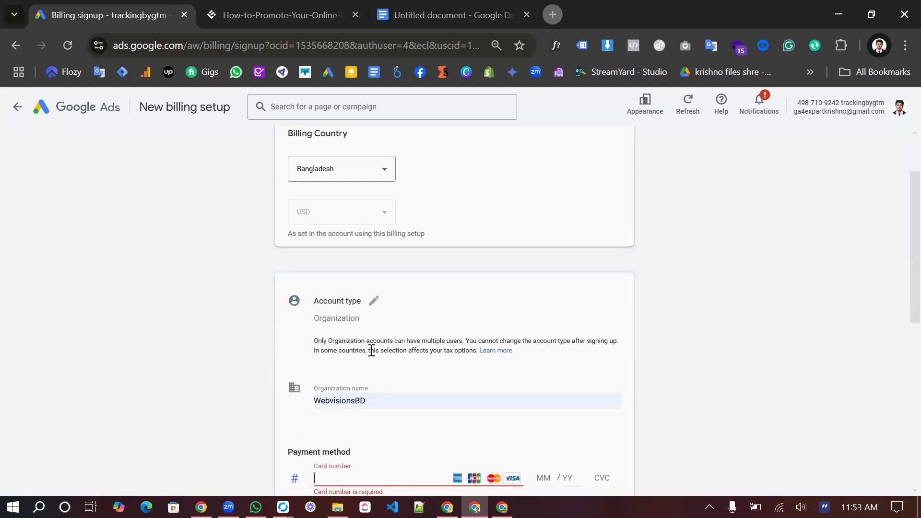
scroll(416, 402, "up", 2)
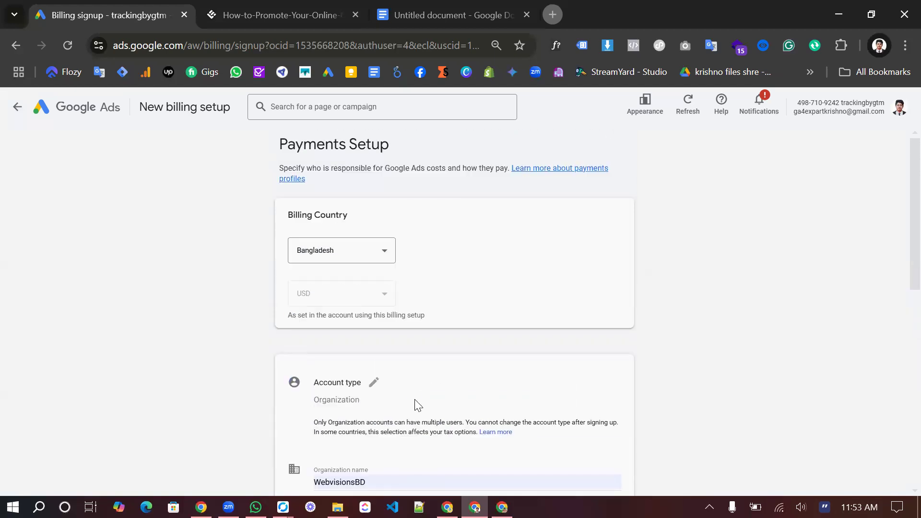
scroll(401, 376, "down", 2)
scroll(401, 376, "down", 2)
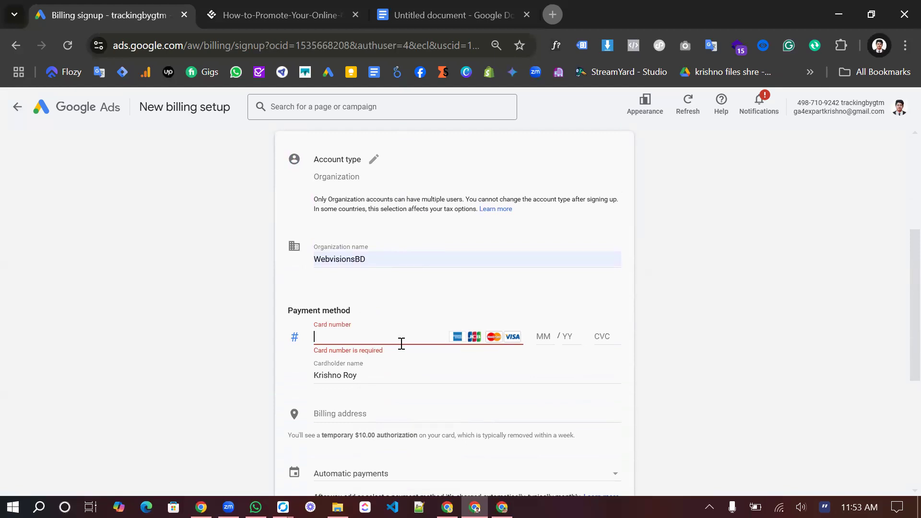
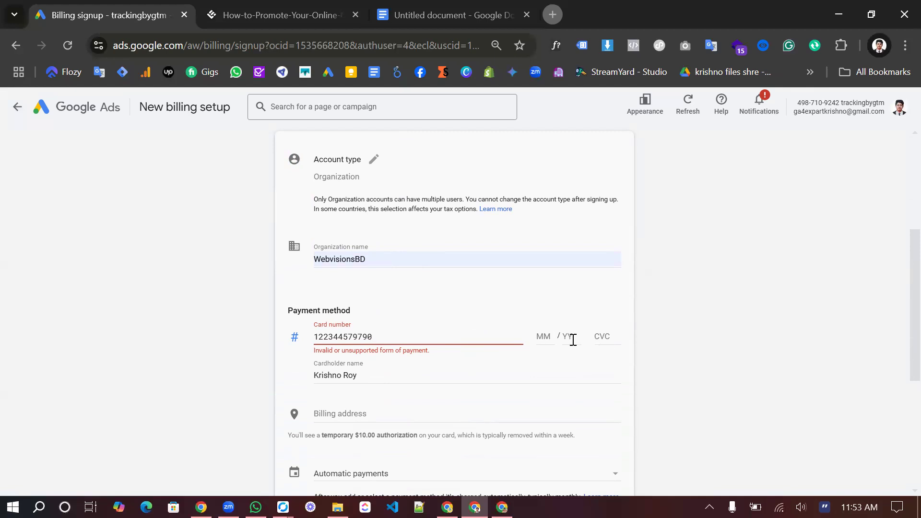
Step: Enter a card number in the Card number field
double_click(341, 336)
left_click(340, 336)
scroll(447, 400, "down", 1)
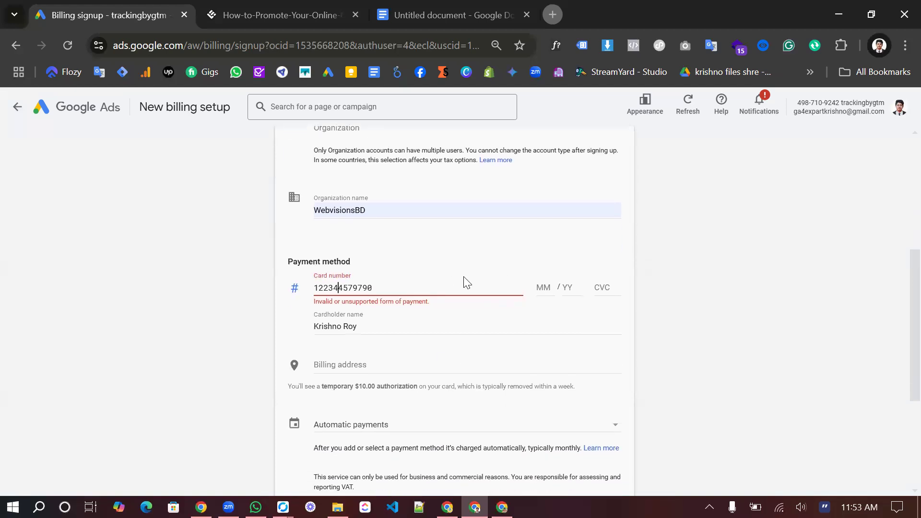
scroll(463, 279, "up", 1)
scroll(463, 278, "down", 1)
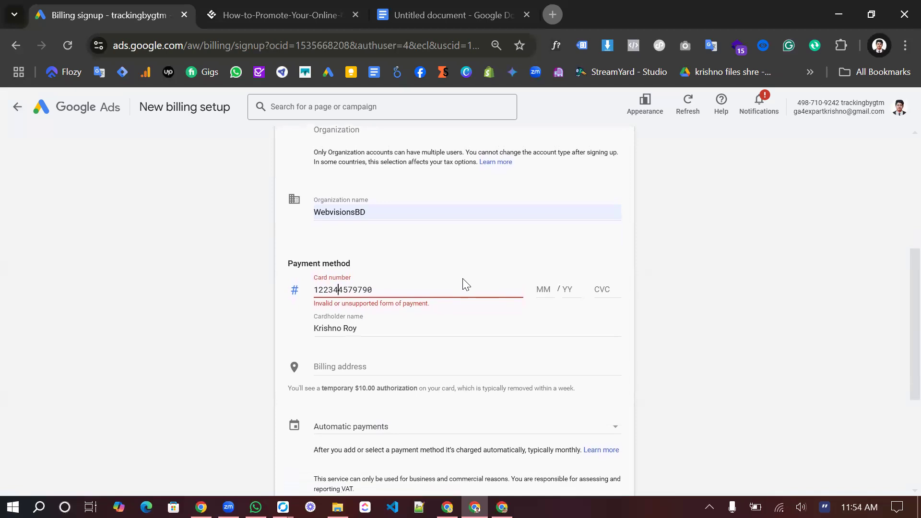
scroll(463, 284, "down", 1)
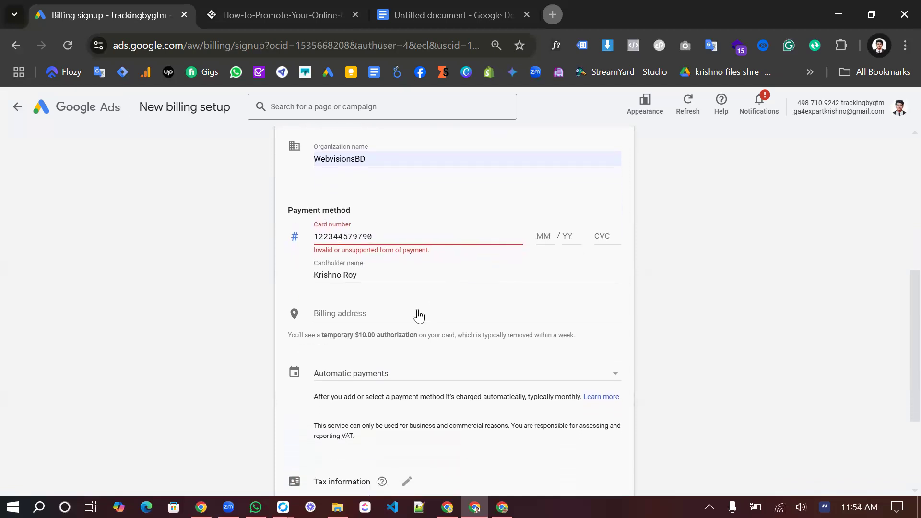
Step: Expand the billing address into its detail fields, then return to the card number
left_click(417, 315)
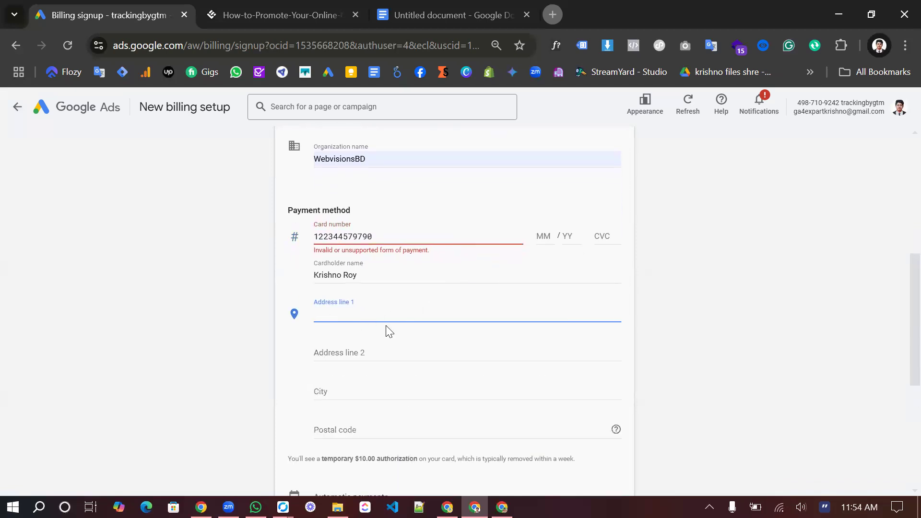
scroll(389, 331, "down", 3)
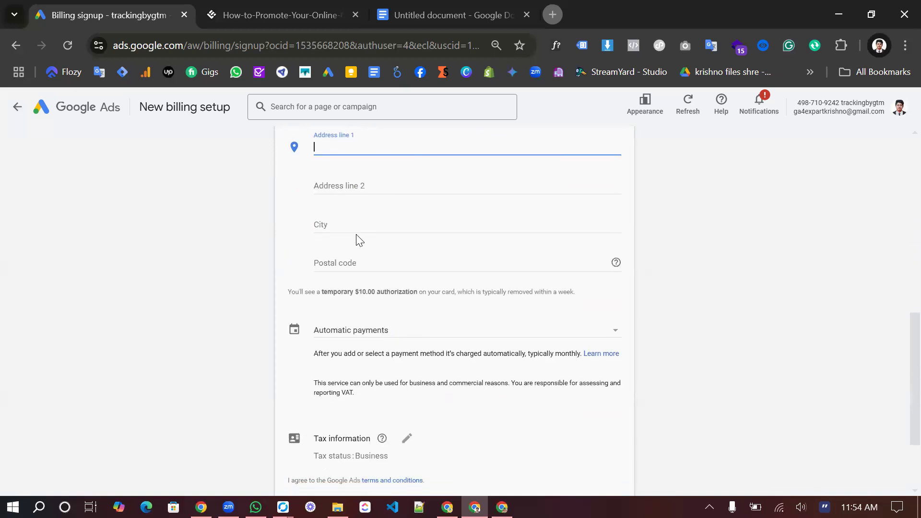
scroll(355, 238, "up", 1)
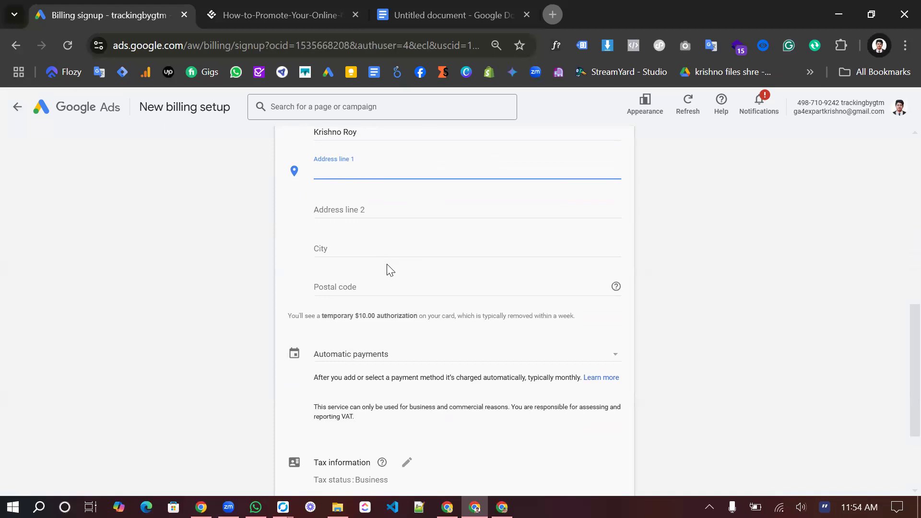
scroll(387, 264, "up", 3)
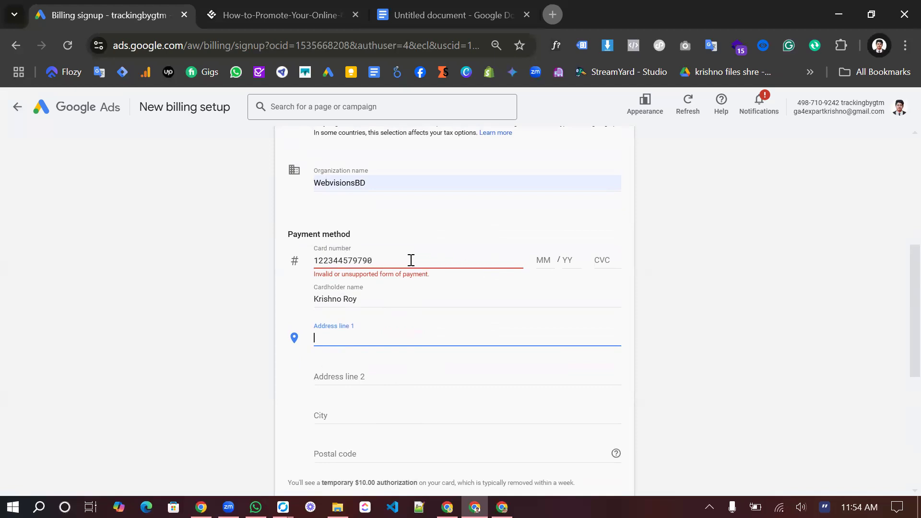
left_click(330, 259)
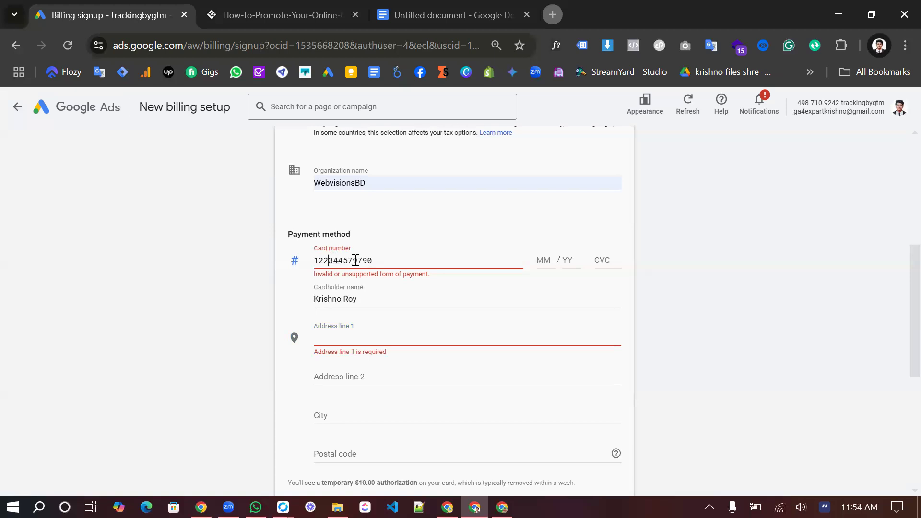
scroll(413, 321, "down", 1)
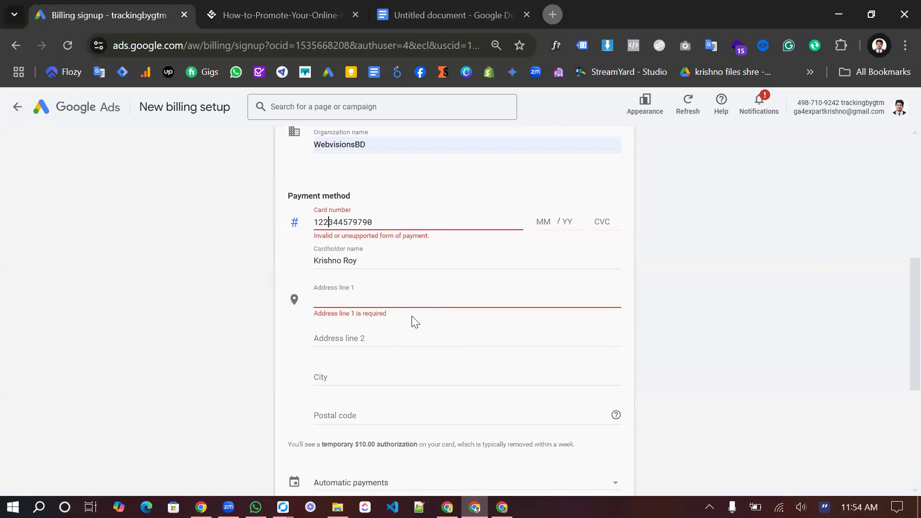
scroll(415, 322, "down", 3)
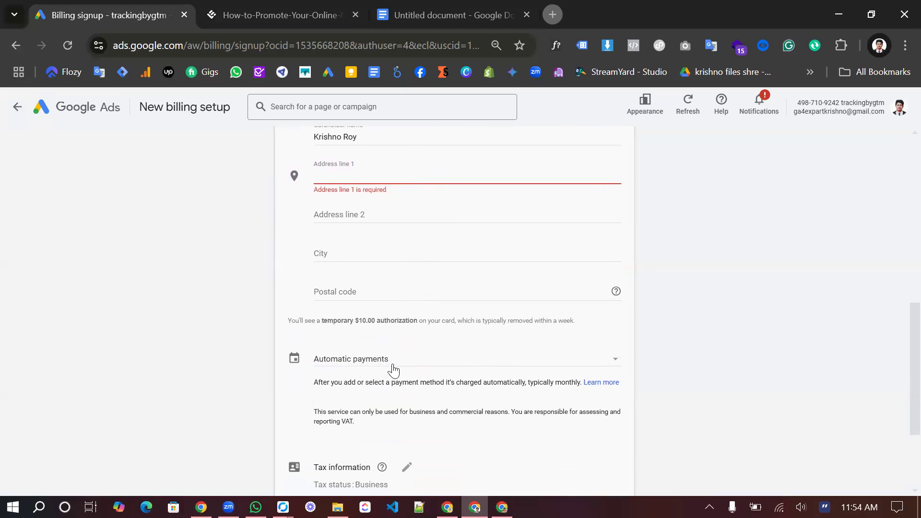
left_click(616, 360)
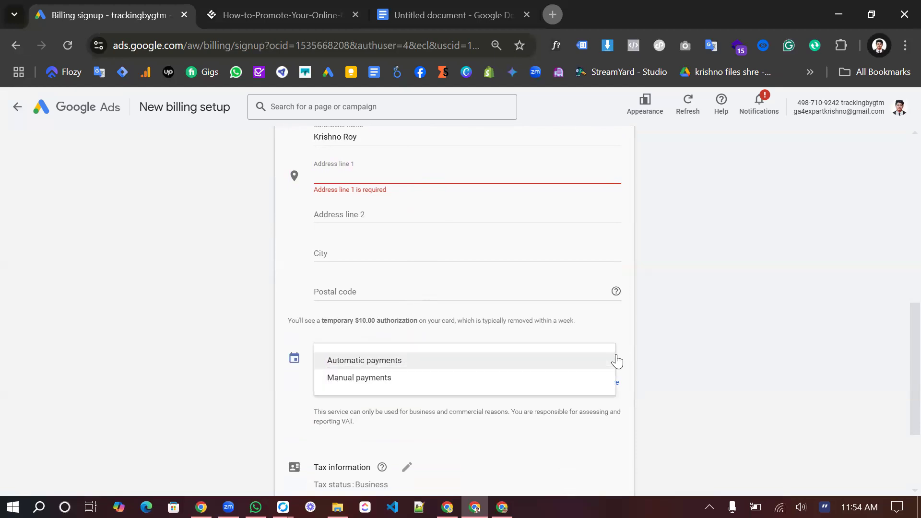
left_click(473, 382)
scroll(476, 386, "down", 1)
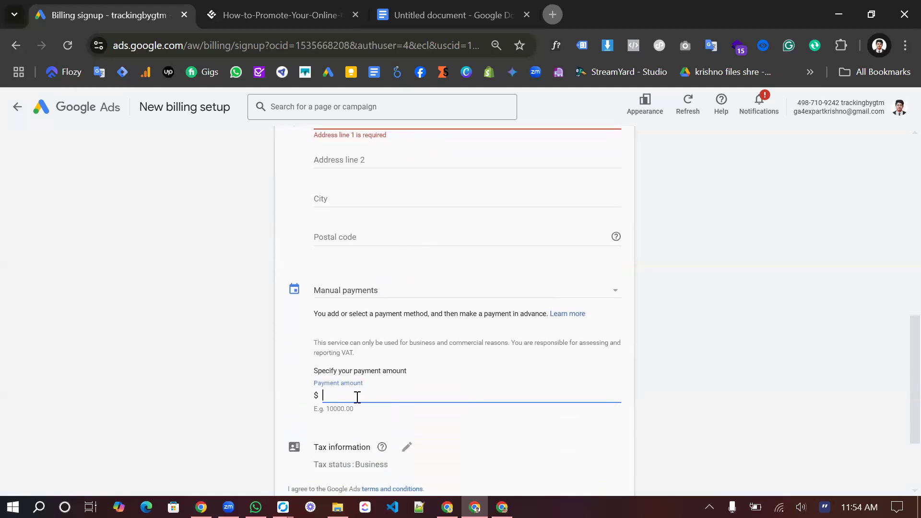
left_click(391, 291)
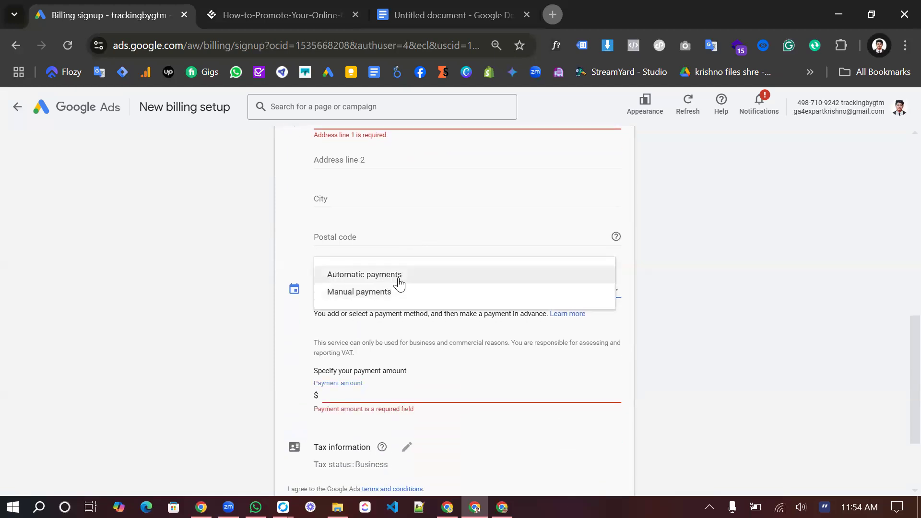
left_click(400, 282)
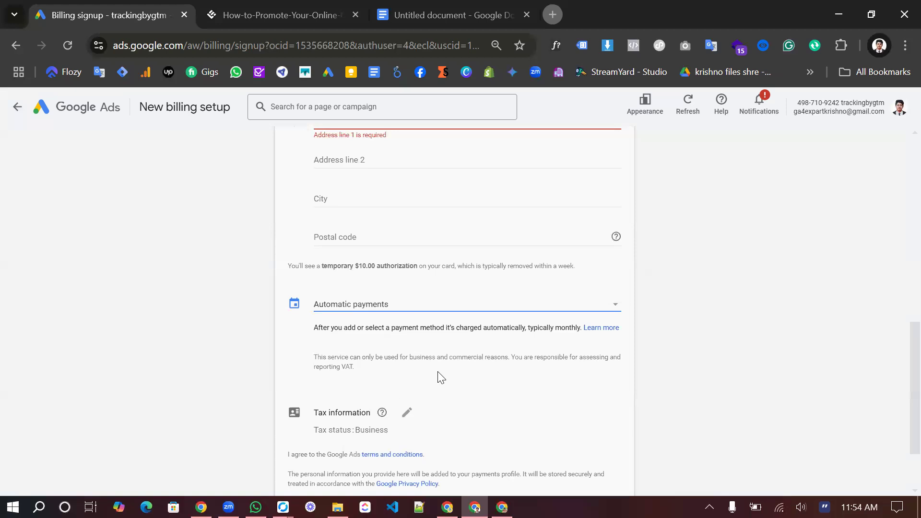
left_click(412, 314)
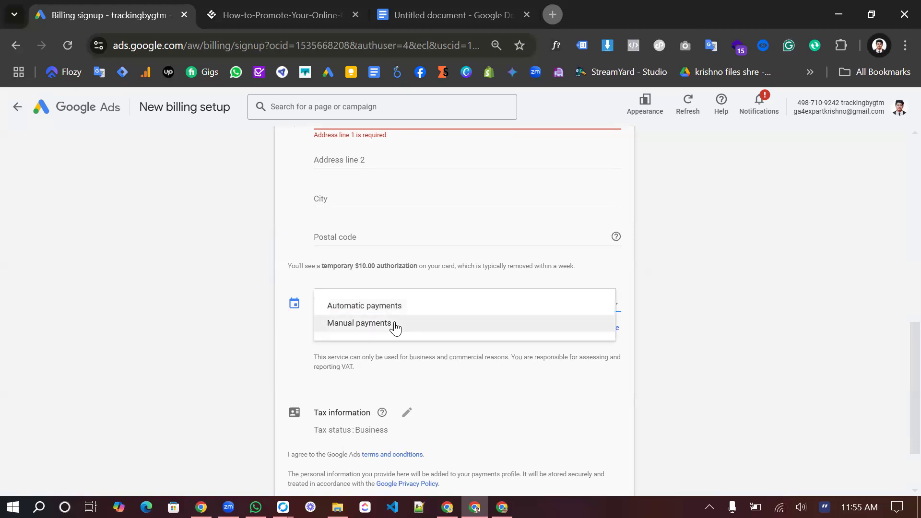
left_click(394, 322)
type("50")
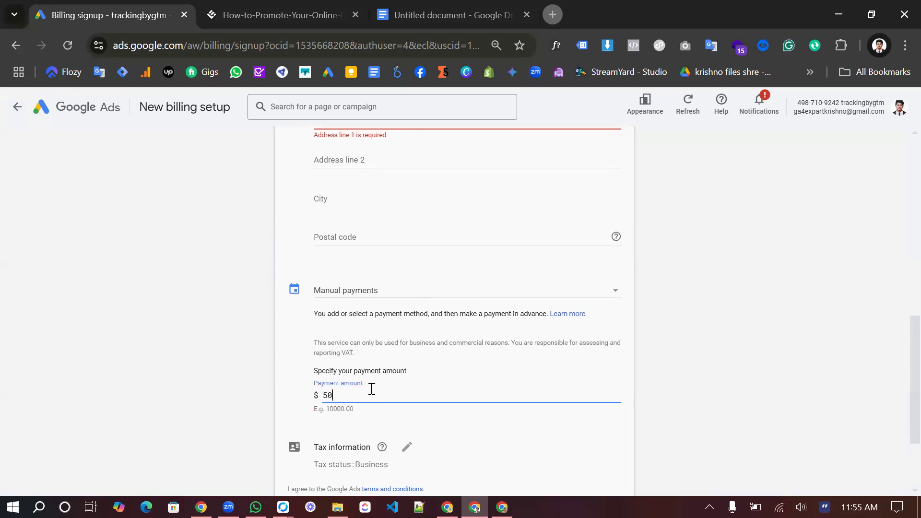
scroll(372, 388, "down", 1)
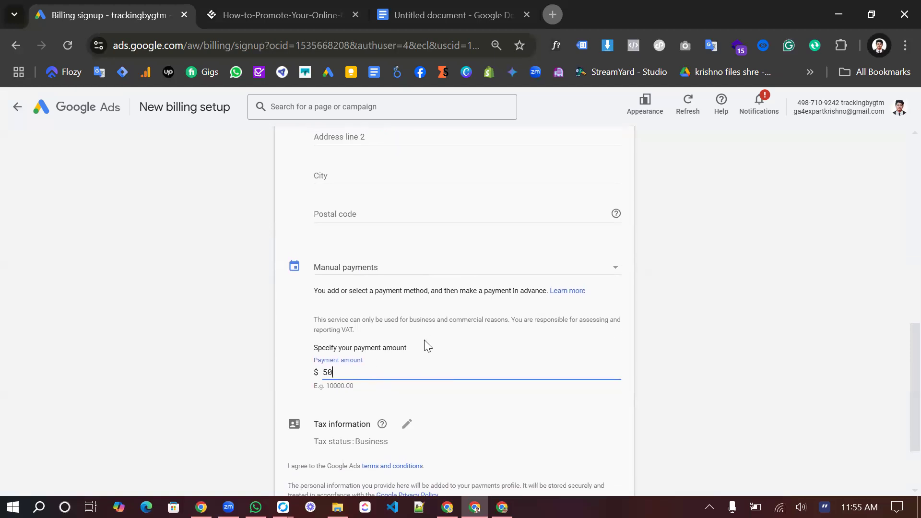
left_click(445, 277)
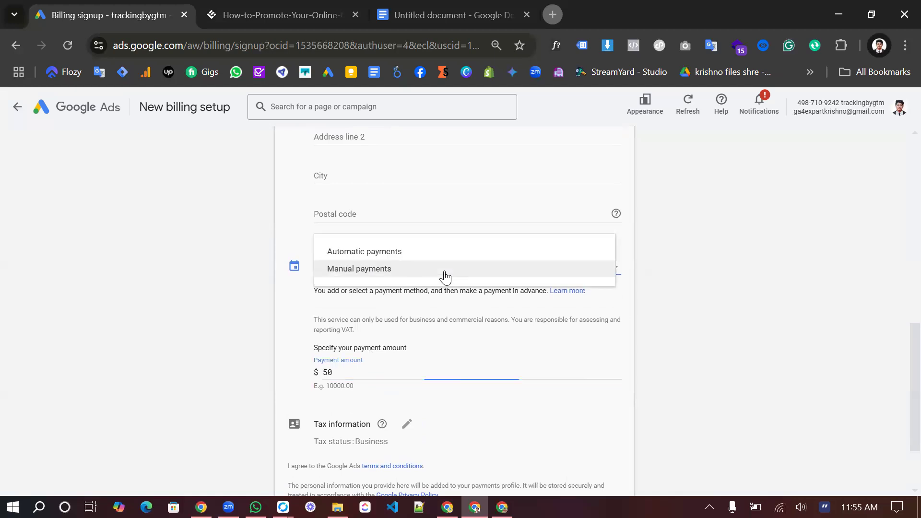
left_click(406, 262)
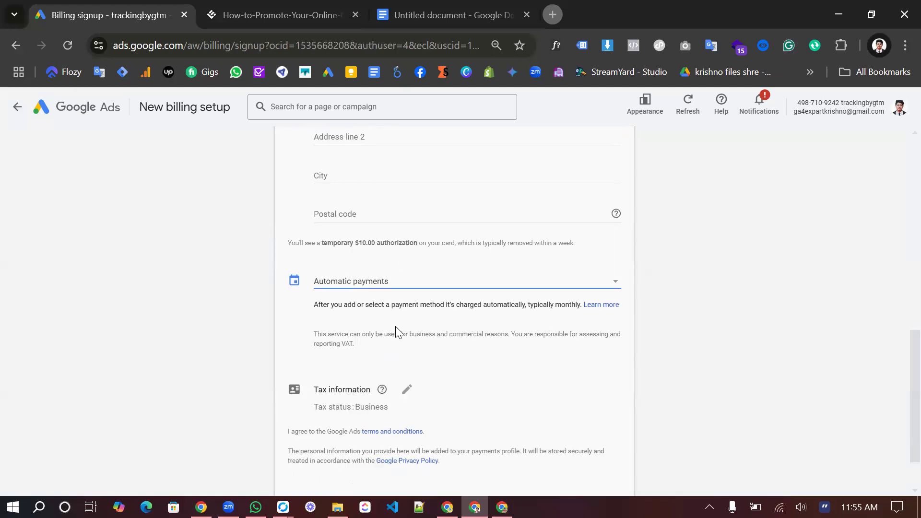
scroll(424, 319, "down", 1)
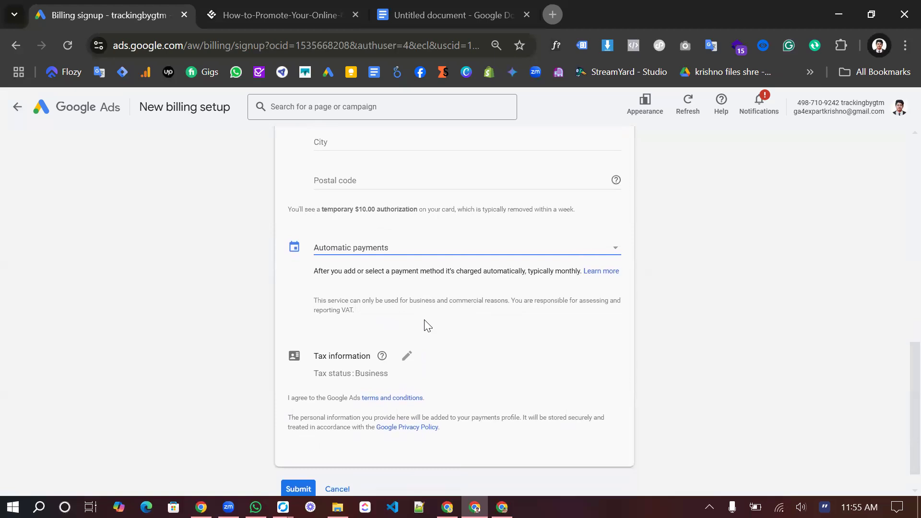
Step: Reveal the optional Business Identification Number field under Tax status Business and review the form
left_click(405, 357)
scroll(403, 357, "down", 2)
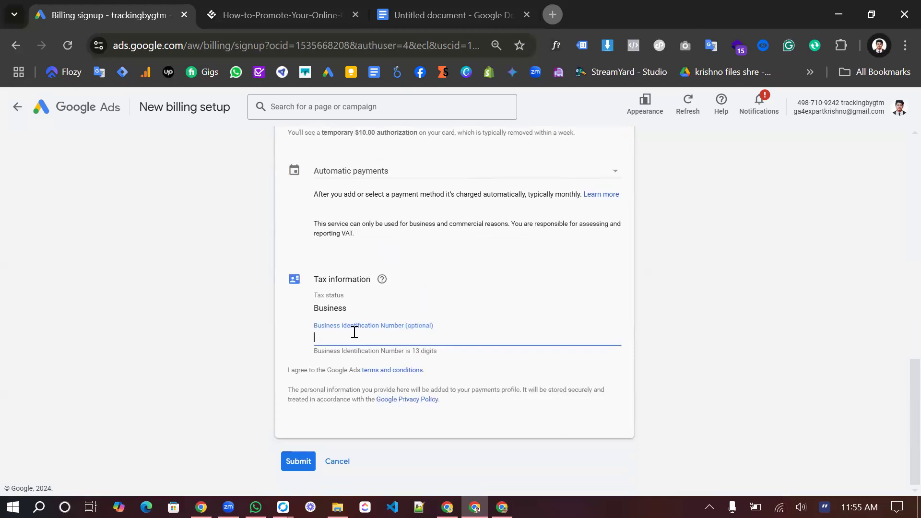
scroll(354, 333, "up", 15)
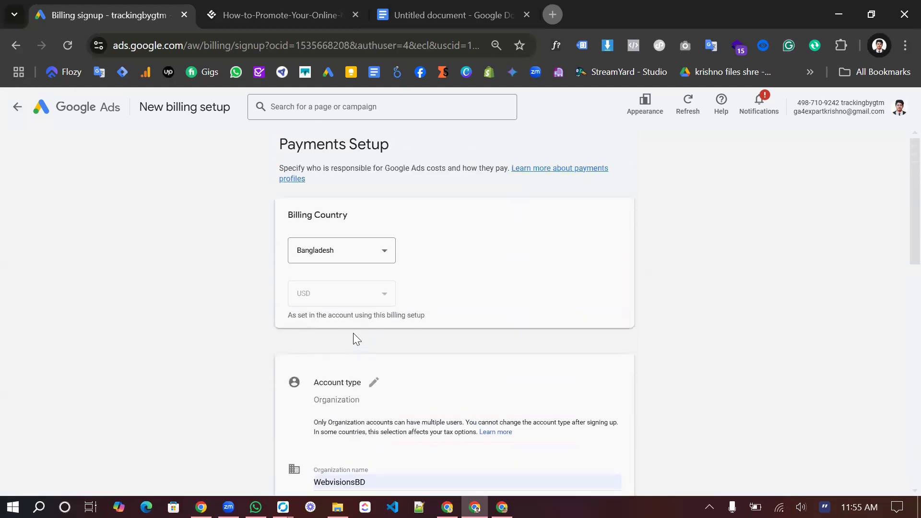
scroll(353, 334, "down", 9)
scroll(353, 337, "down", 3)
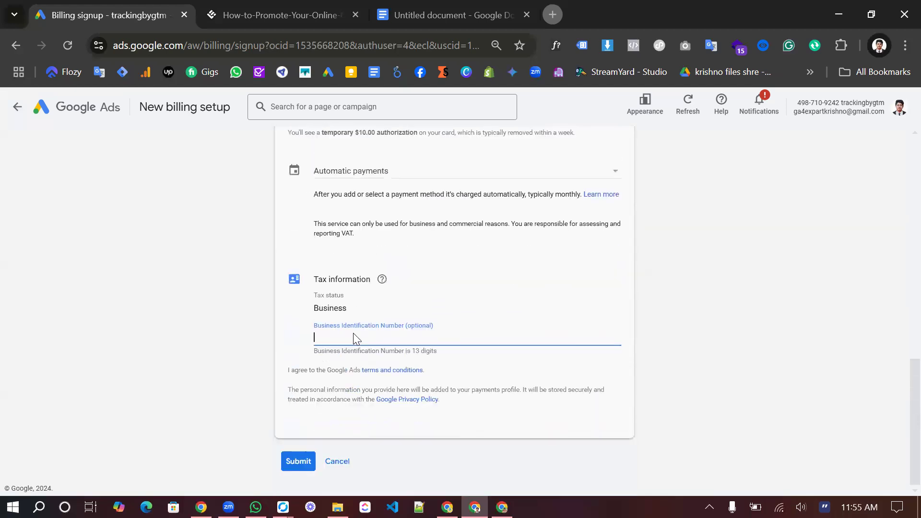
scroll(353, 337, "up", 5)
scroll(354, 336, "up", 8)
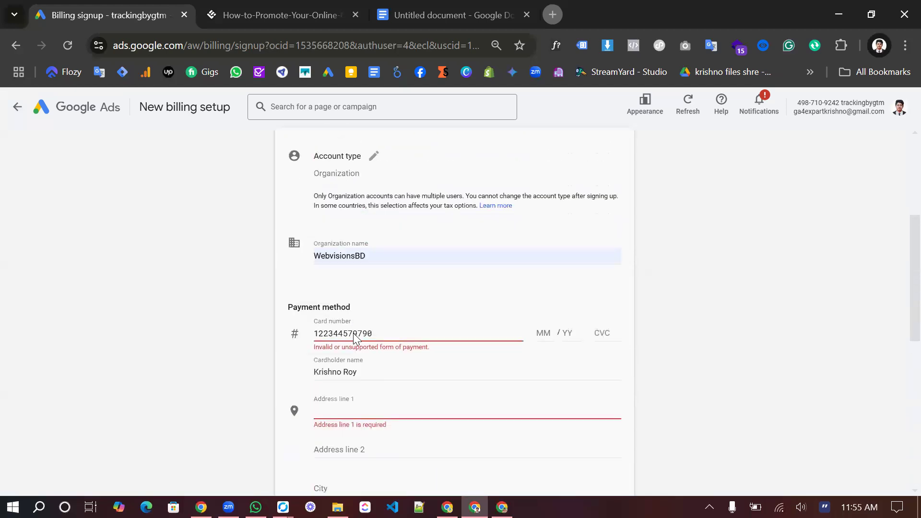
scroll(354, 334, "down", 1)
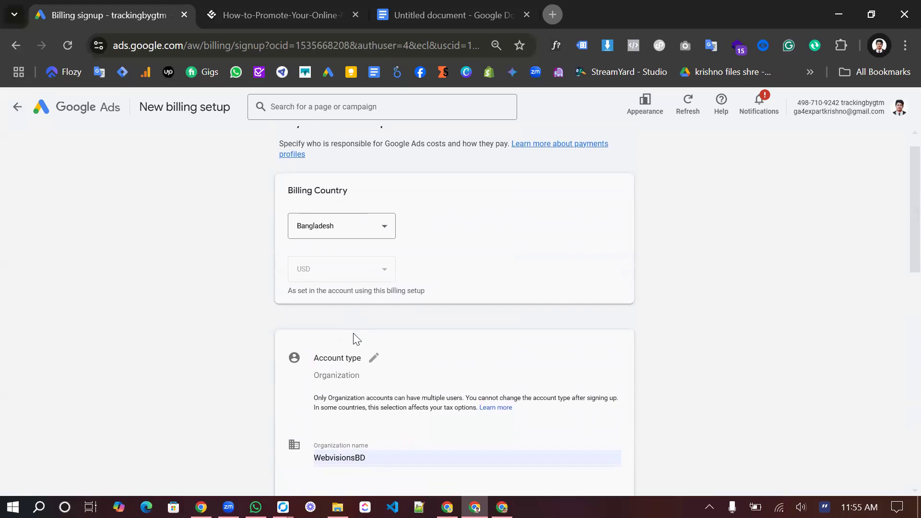
scroll(355, 338, "down", 5)
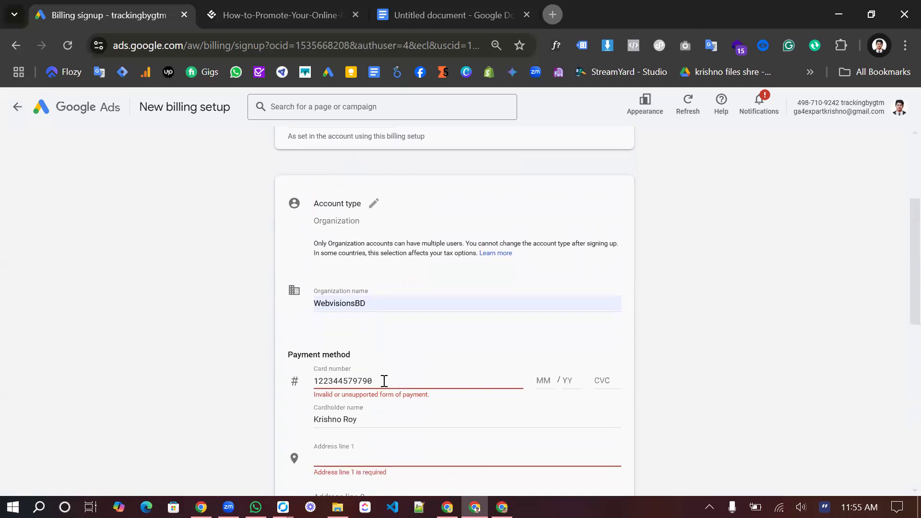
scroll(383, 379, "down", 1)
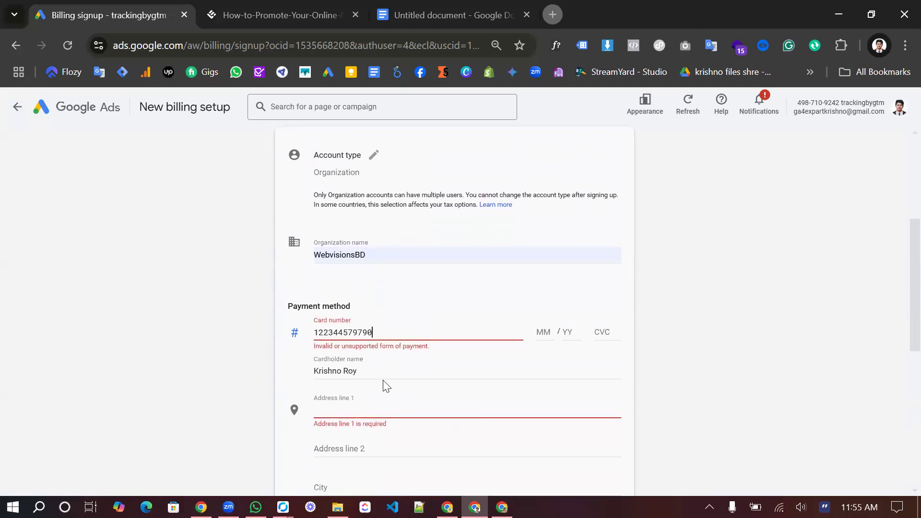
scroll(386, 386, "down", 1)
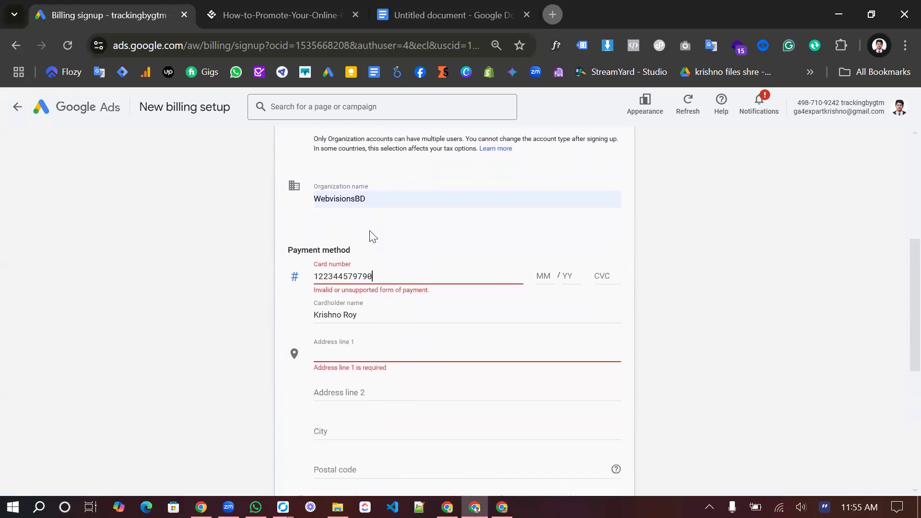
left_click(378, 352)
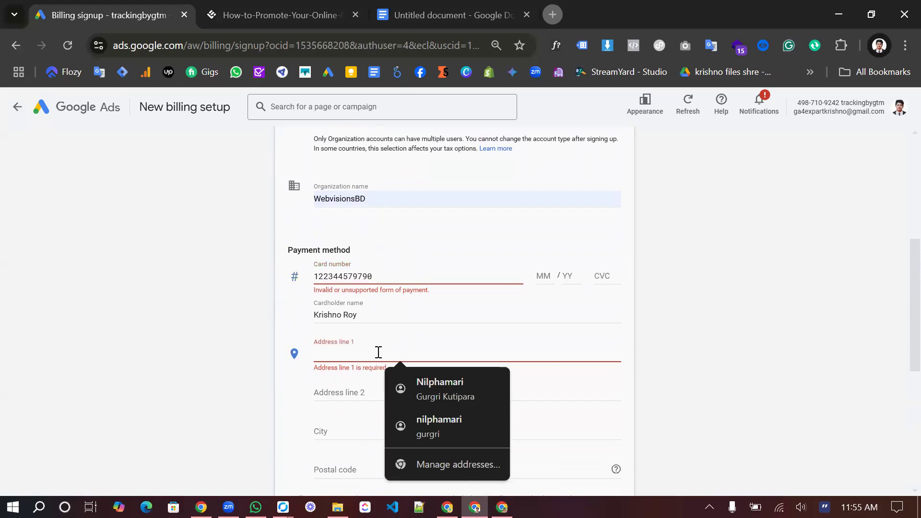
left_click(374, 238)
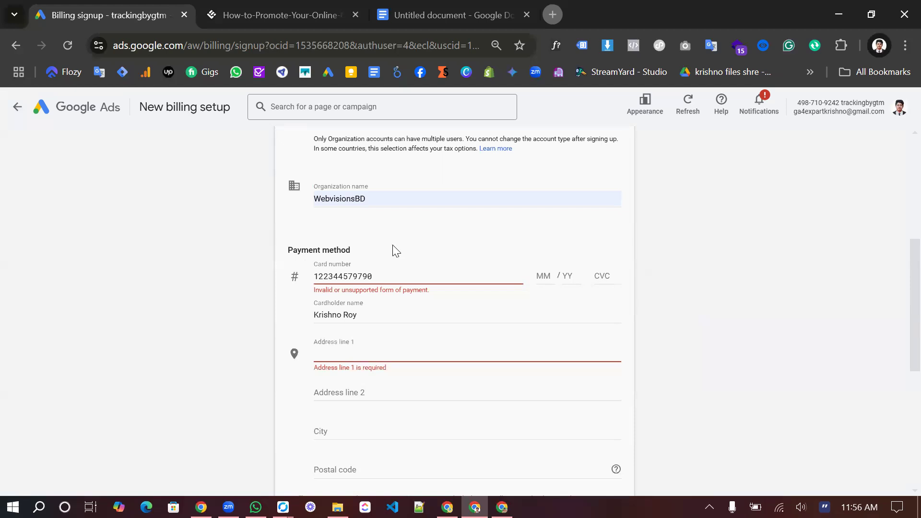
scroll(391, 248, "up", 5)
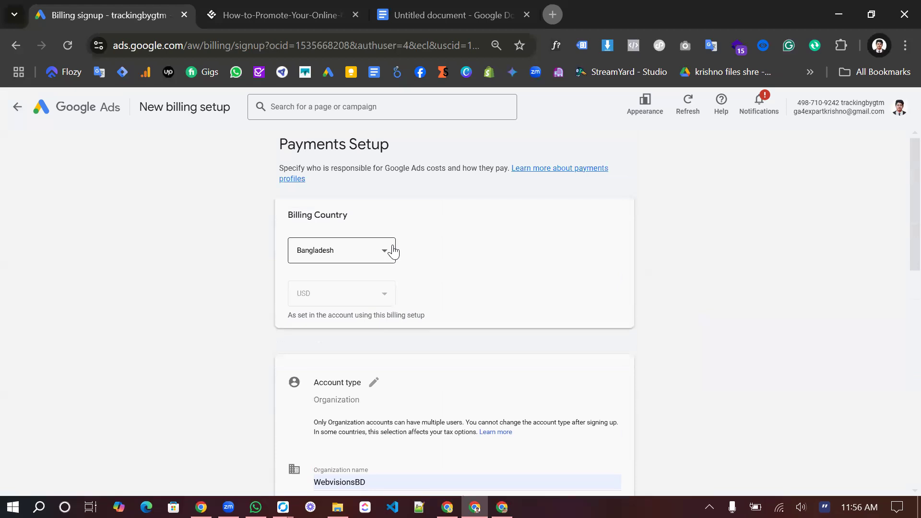